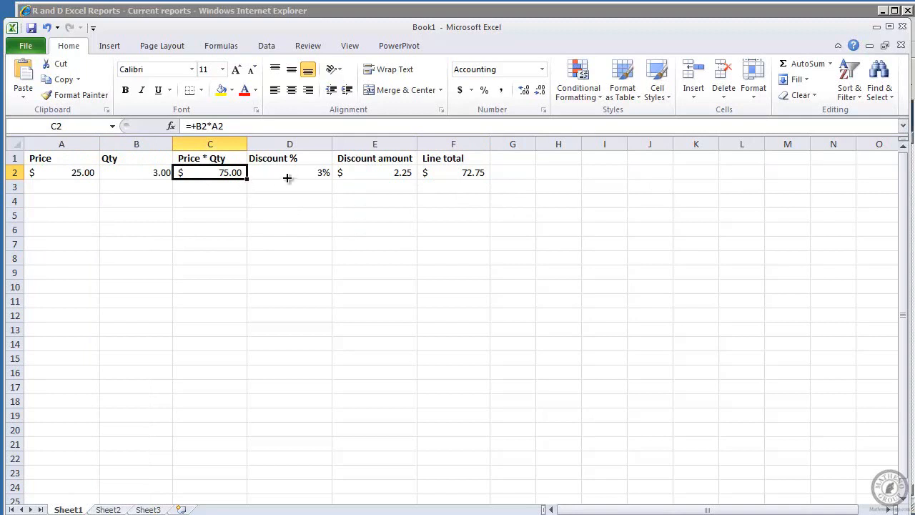
Inspect the contents of the discount percentage, discount amount and line total cells in row 2
left_click(289, 172)
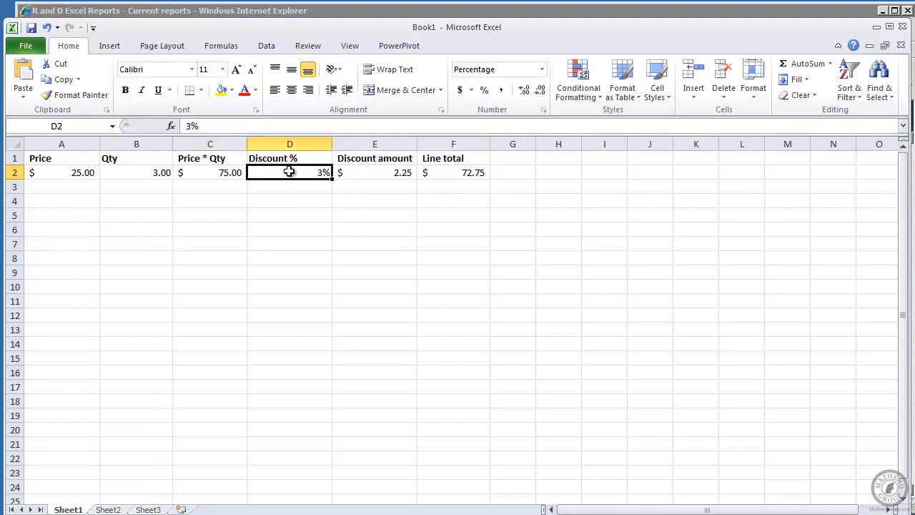
left_click(364, 172)
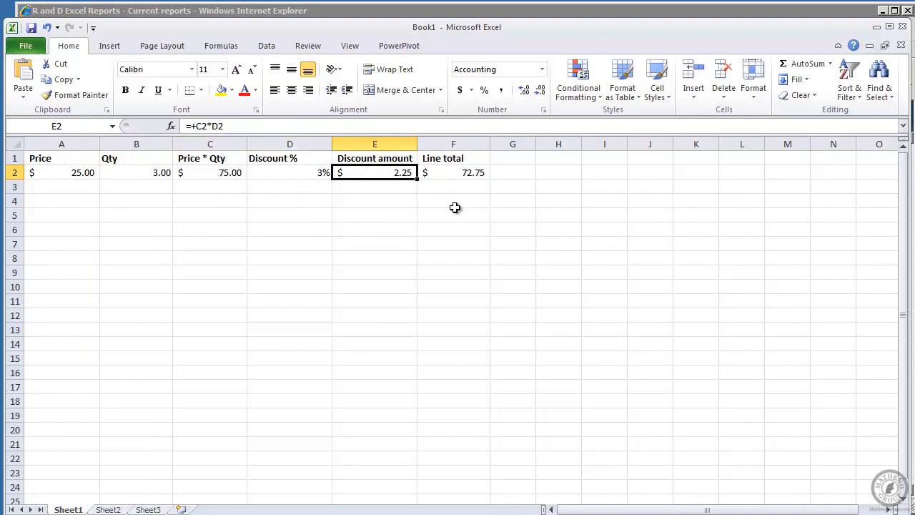
left_click(451, 173)
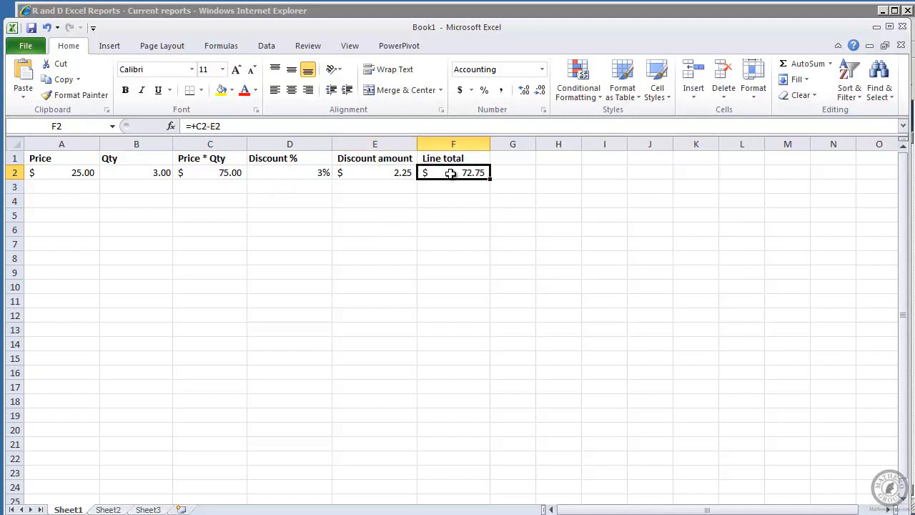
Review the workbook's Save & Send options for saving to SharePoint
left_click(24, 44)
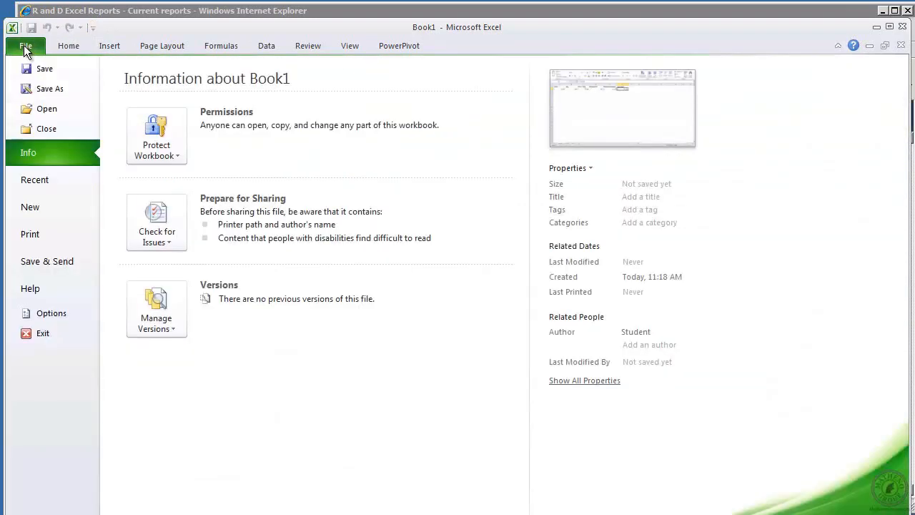
left_click(55, 272)
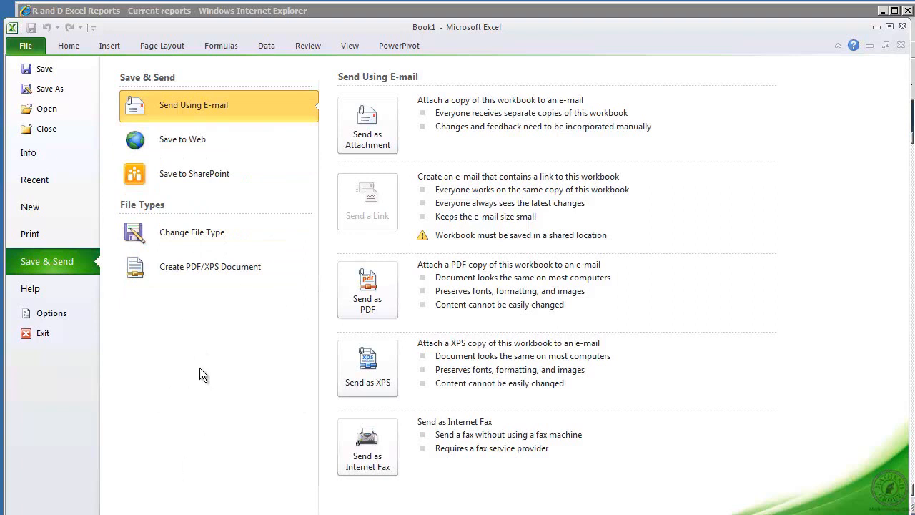
left_click(223, 178)
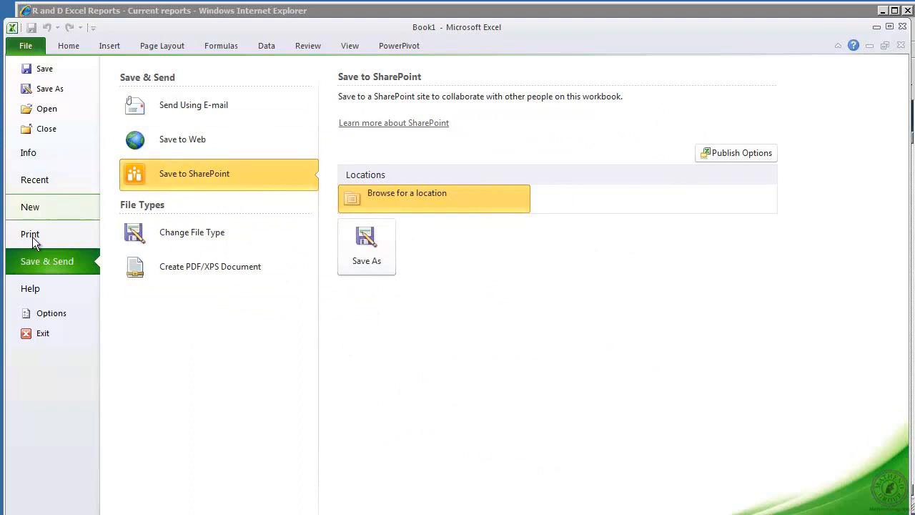
Save the workbook to the Desktop as an Excel Workbook named R and D price
left_click(44, 89)
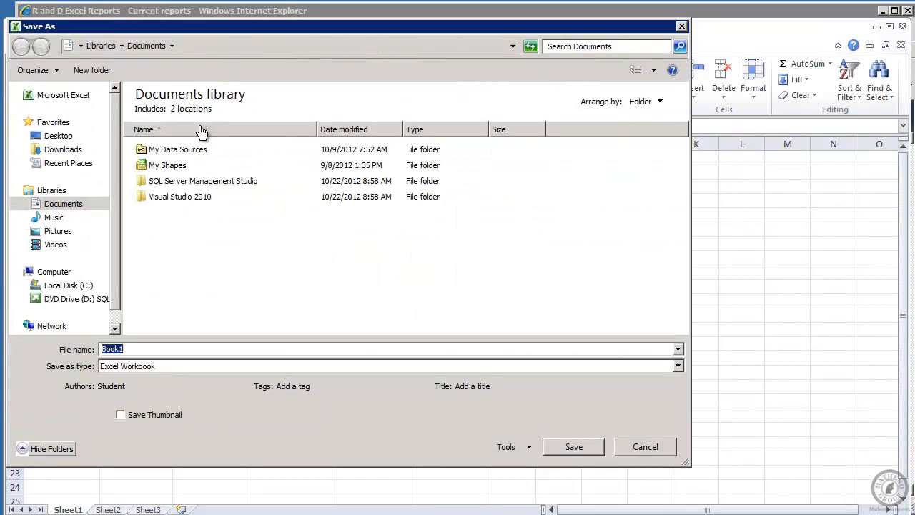
left_click(58, 136)
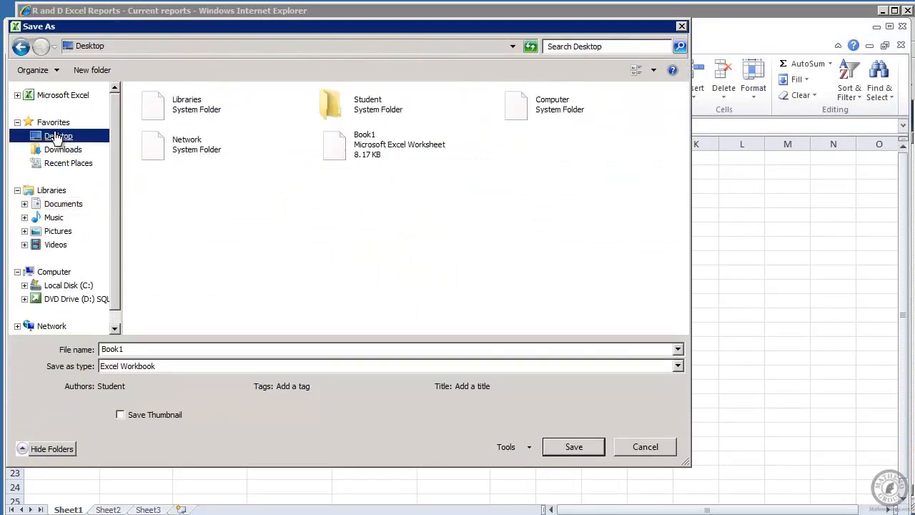
left_click(185, 344)
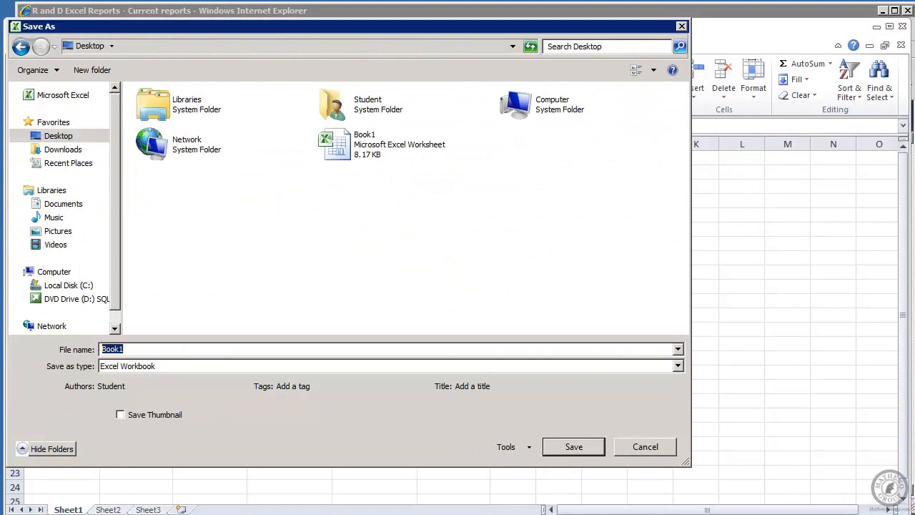
type("R and D price")
left_click(553, 448)
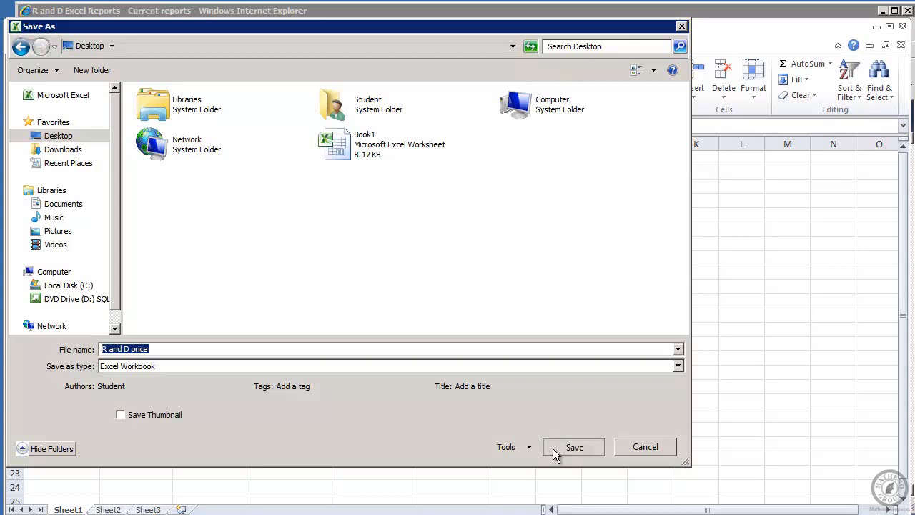
Minimize the workbook window and switch to the R and D Excel Reports library in Internet Explorer
left_click(883, 10)
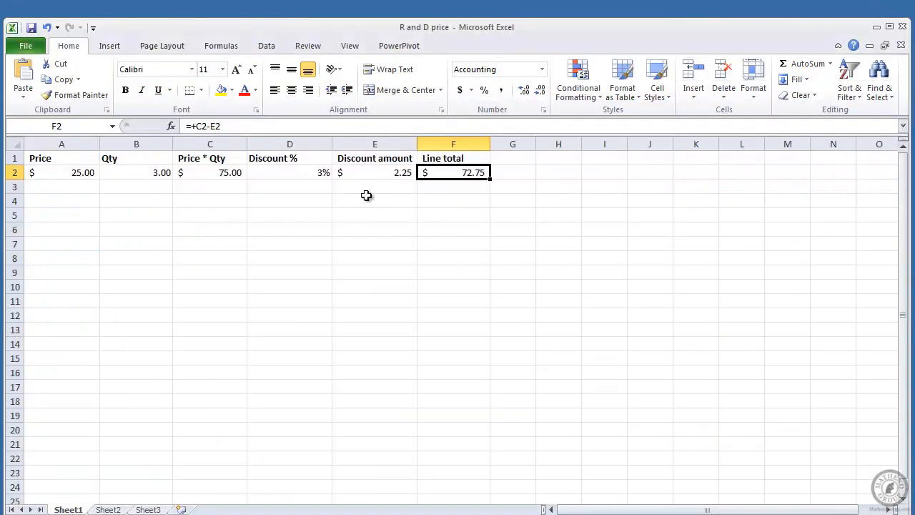
left_click(878, 27)
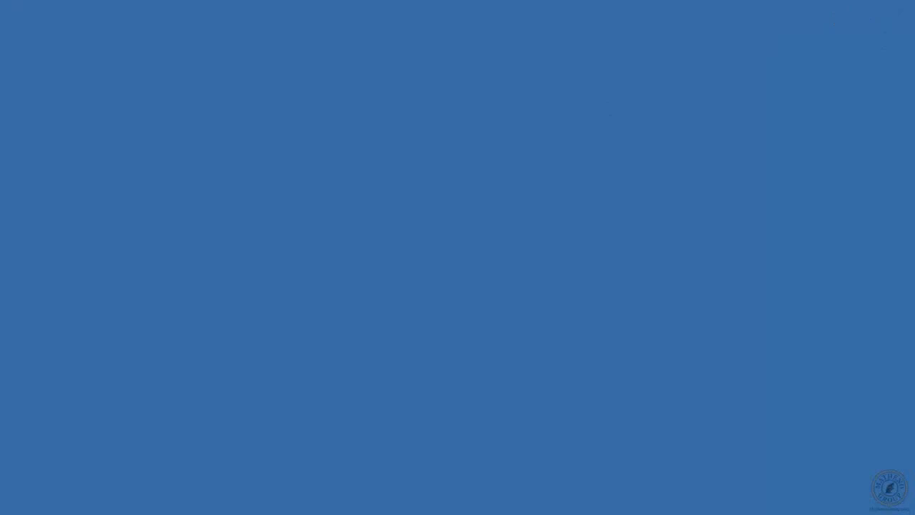
left_click(81, 514)
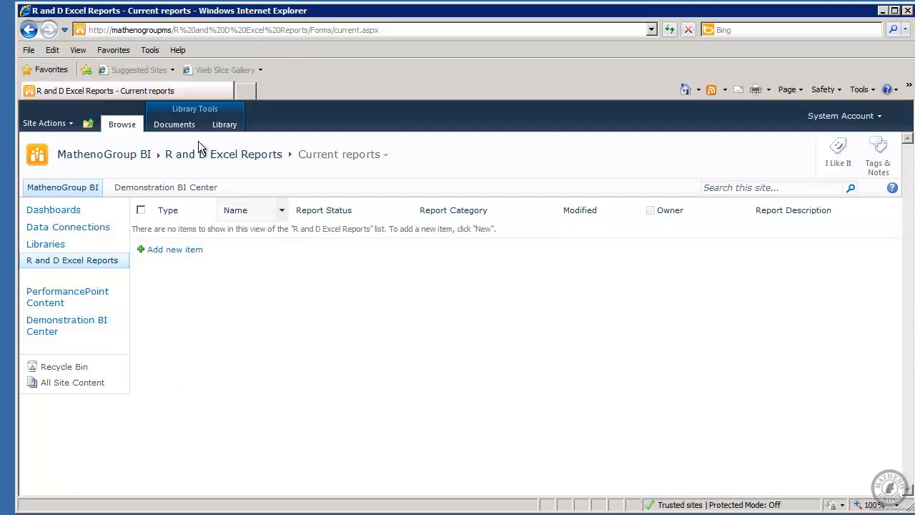
Upload the R and D price workbook from the Desktop as a new item in the R and D Excel Reports library
left_click(173, 249)
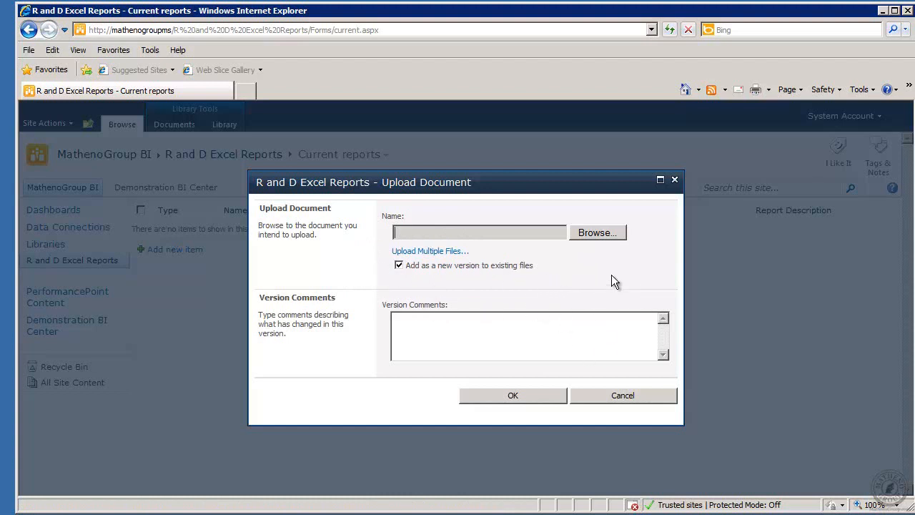
left_click(599, 233)
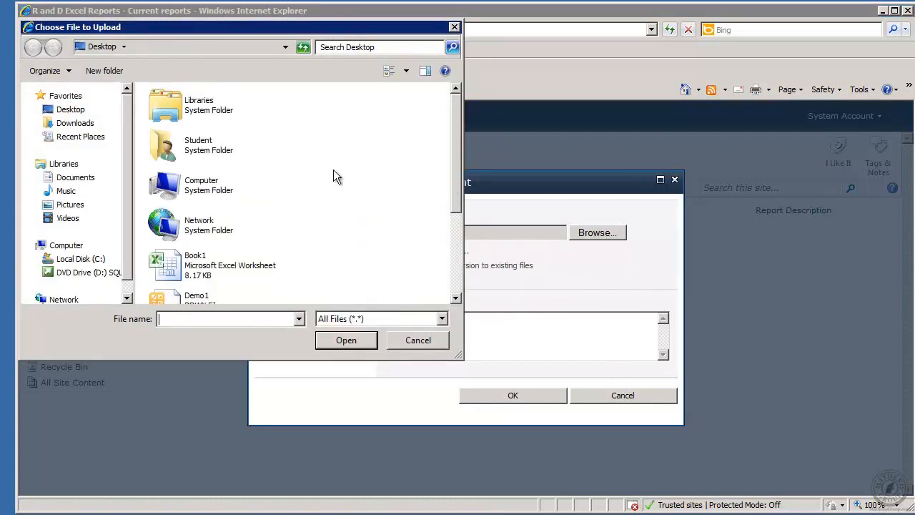
left_click(75, 110)
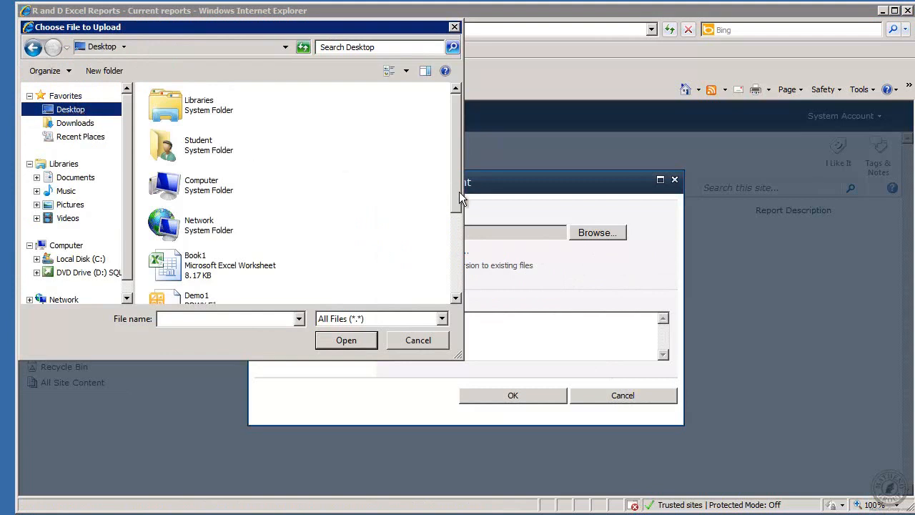
left_click_drag(459, 191, 460, 269)
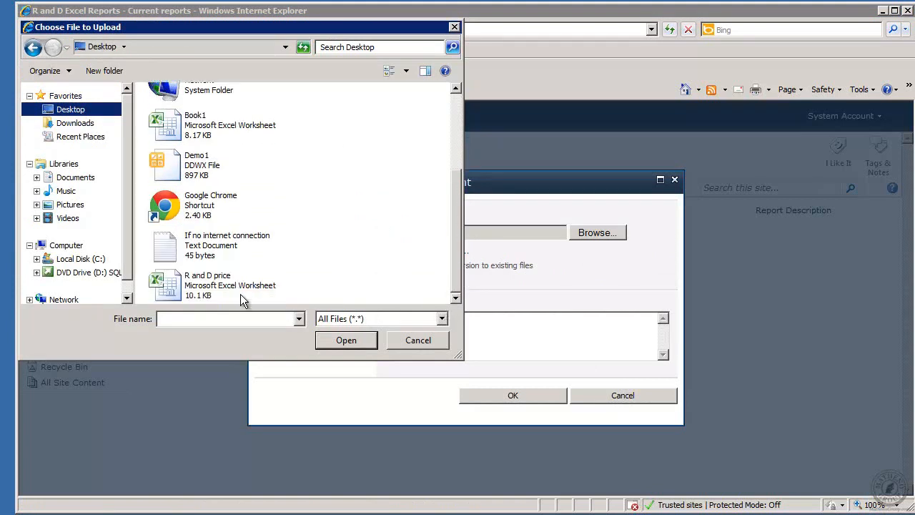
double_click(178, 283)
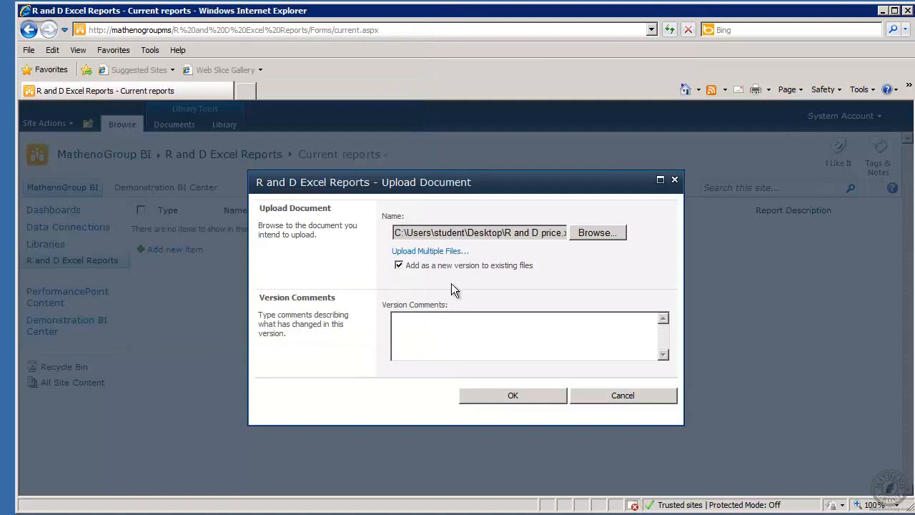
left_click(518, 398)
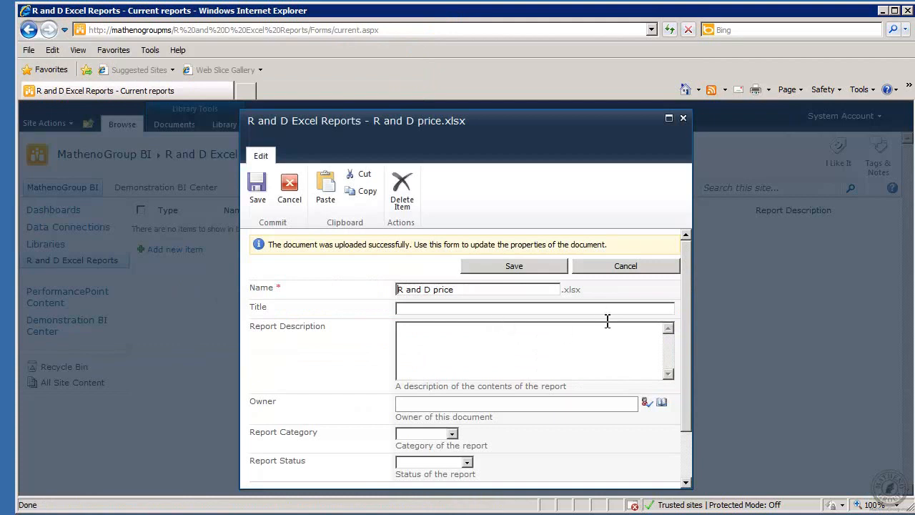
Save the uploaded report's properties with title Line Item, report category Category 1 and report status Preliminary
left_click(455, 309)
type("Line Item")
left_click(452, 434)
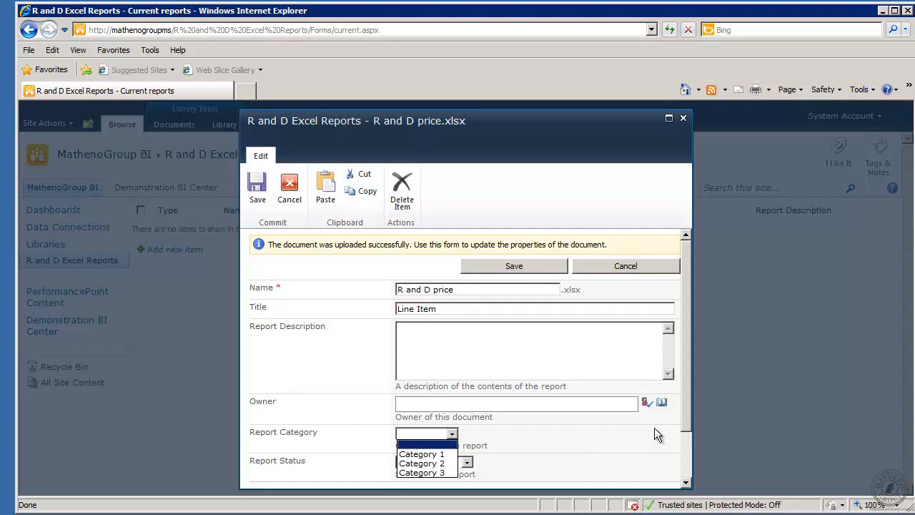
left_click_drag(689, 421, 688, 472)
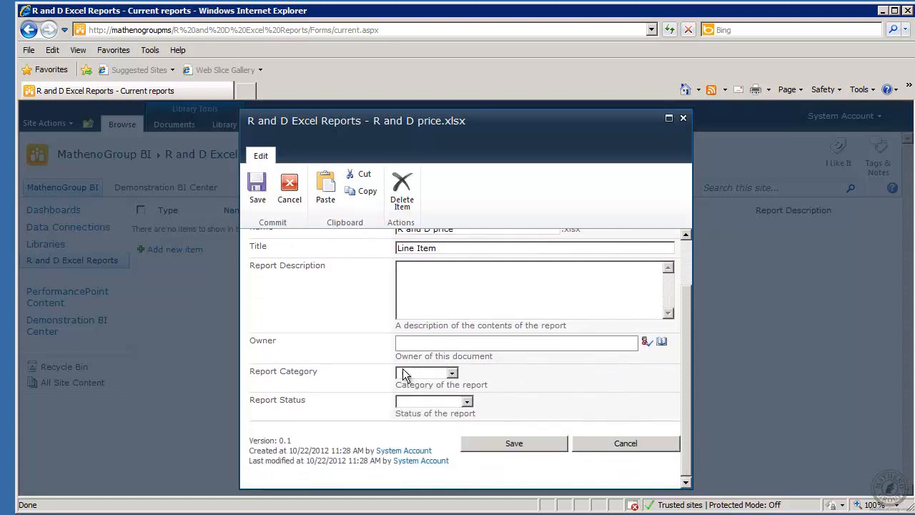
left_click(455, 375)
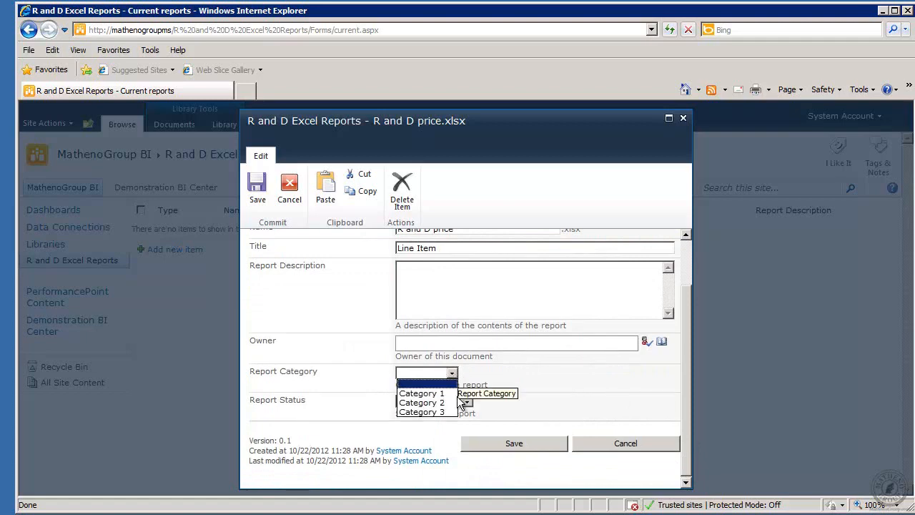
left_click(440, 392)
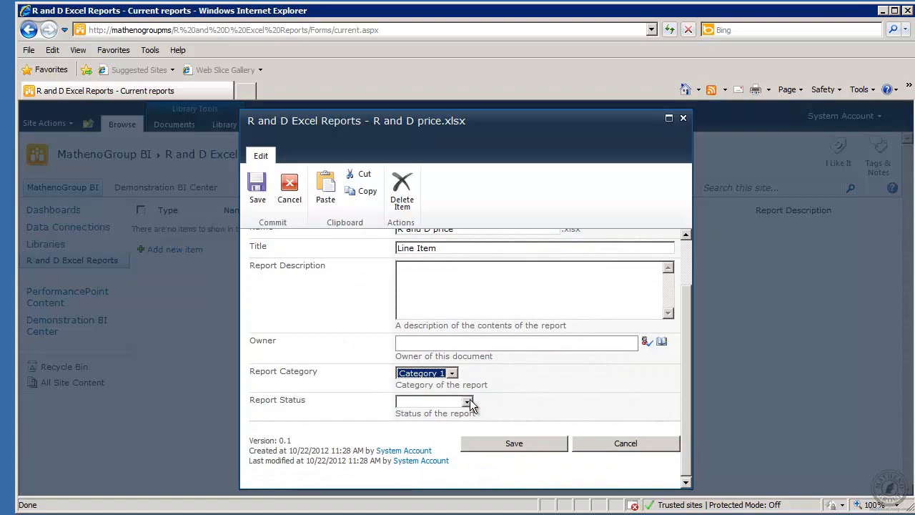
left_click(469, 401)
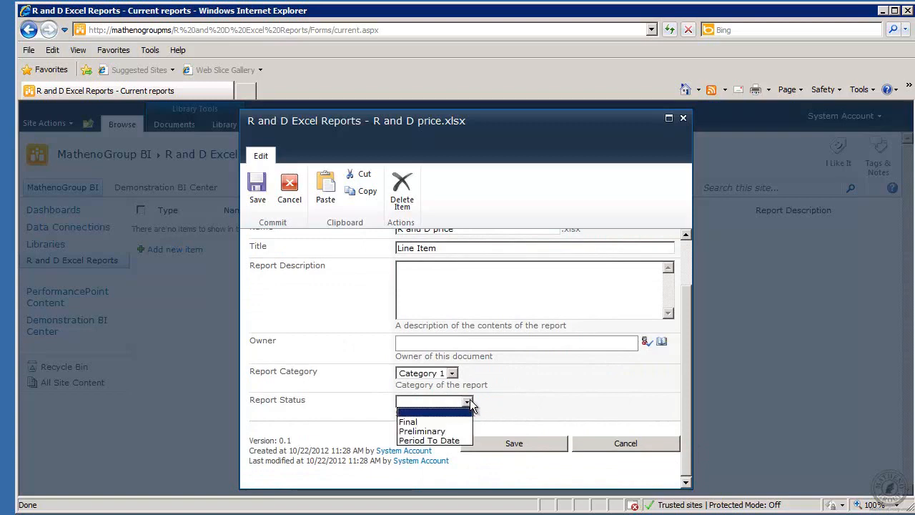
left_click(444, 432)
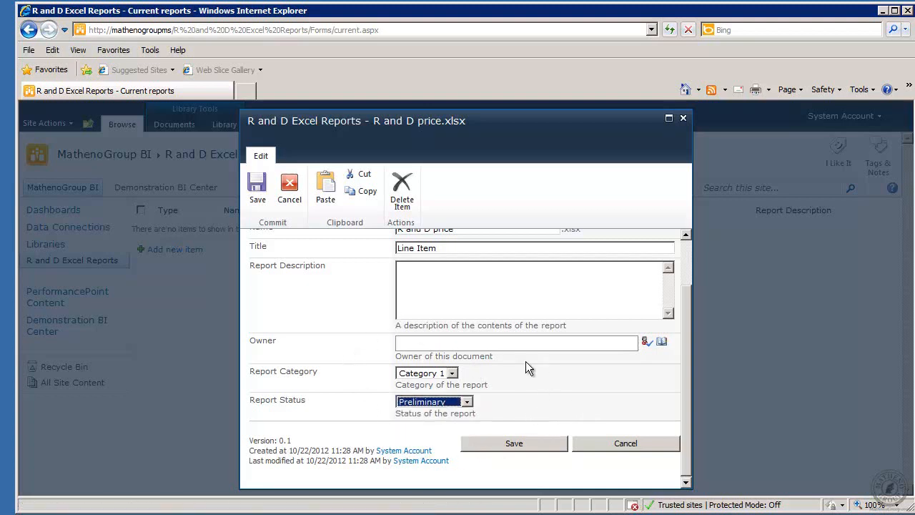
left_click(531, 444)
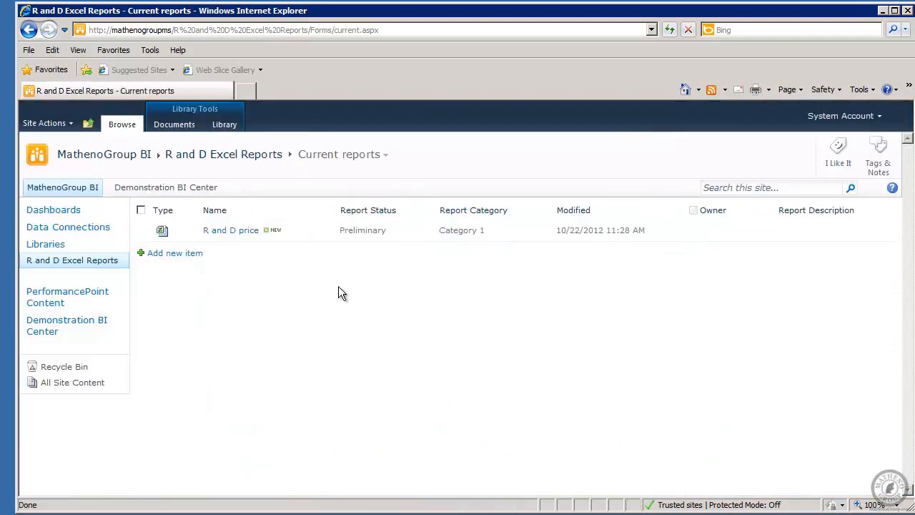
Open the R and D price report in the browser and examine its discount amount and line total cells
left_click(218, 231)
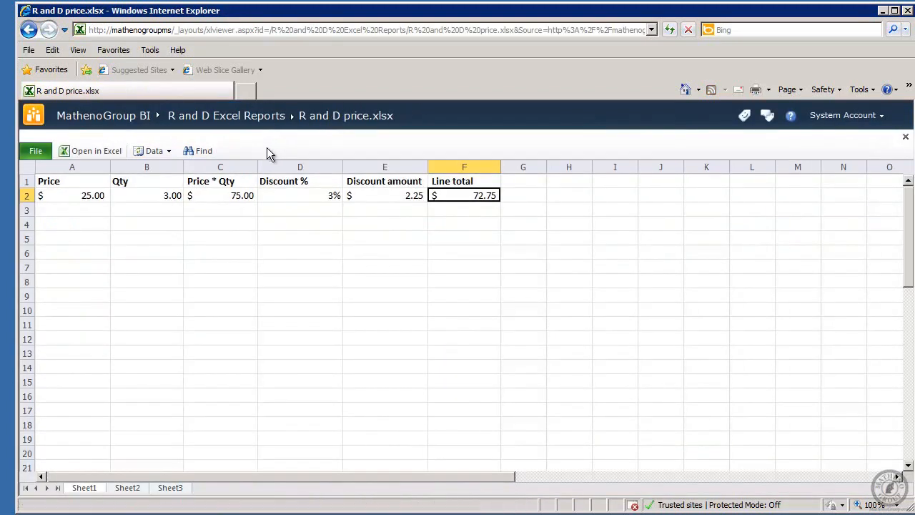
left_click(380, 184)
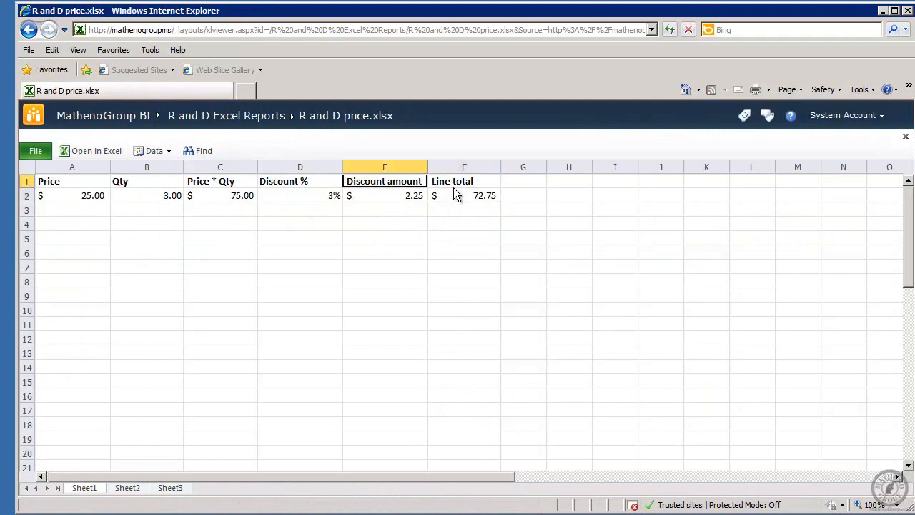
left_click(401, 194)
left_click(459, 193)
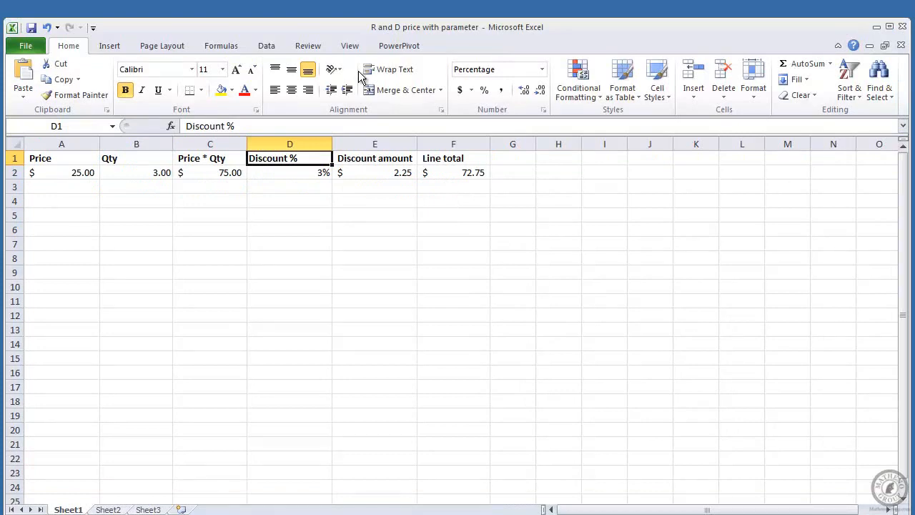
In the R and D price with parameter workbook, examine the New Name settings for cell D2 without defining one, and inspect the discount amount formula
left_click(109, 46)
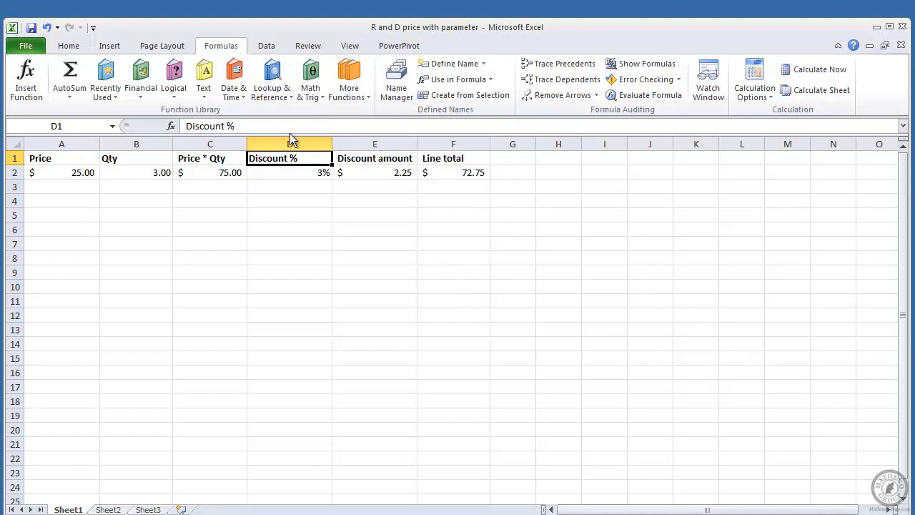
left_click(286, 173)
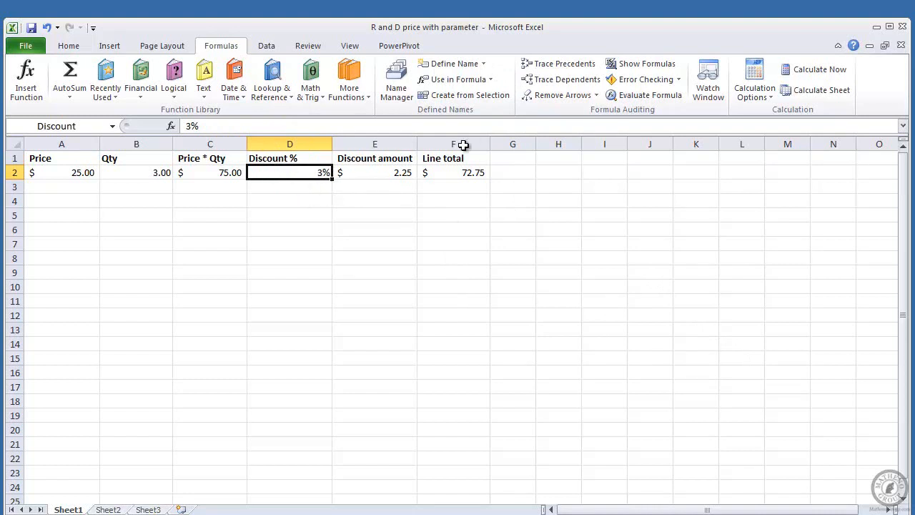
left_click(485, 64)
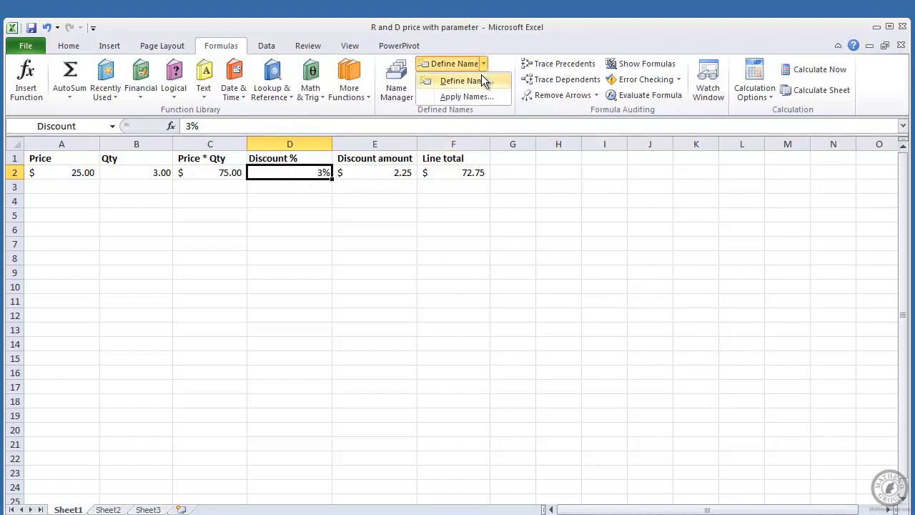
left_click(479, 79)
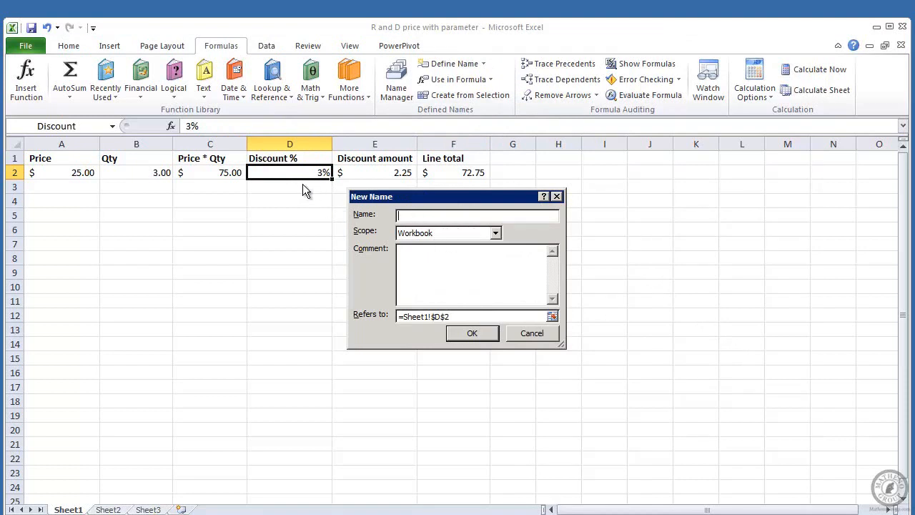
left_click(551, 337)
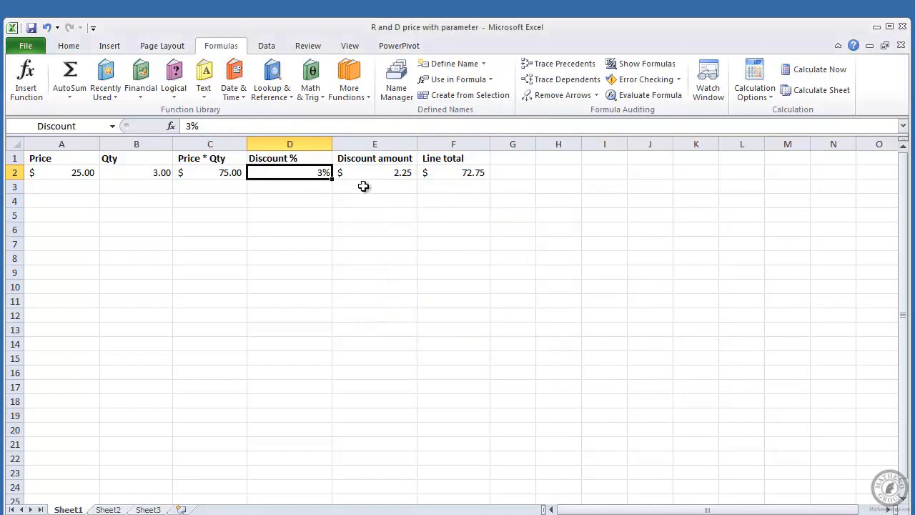
left_click(354, 174)
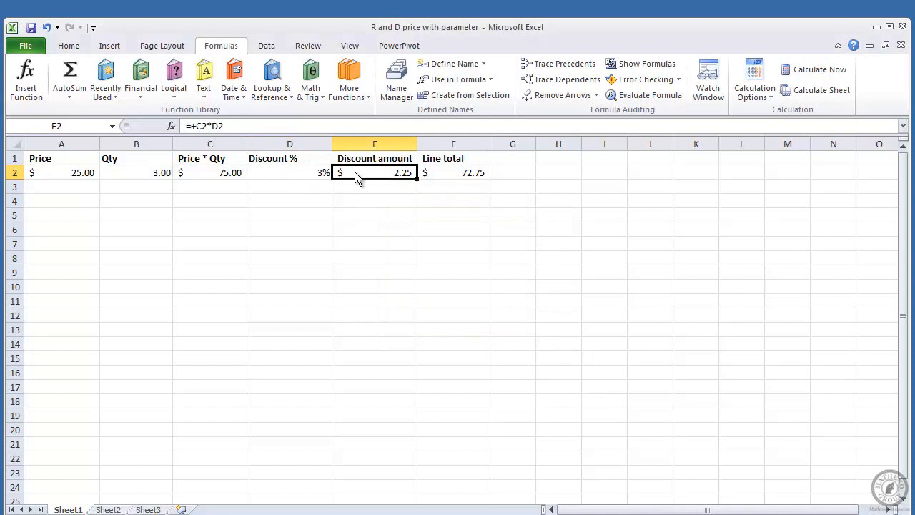
Examine the New Name settings for discount amount cell E2 without defining a name, and check the name of the Discount % cell
left_click(483, 64)
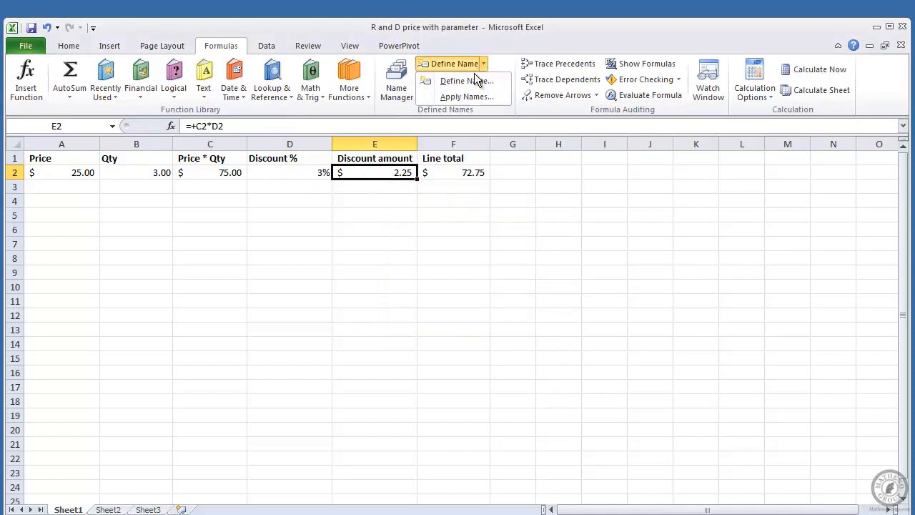
left_click(469, 82)
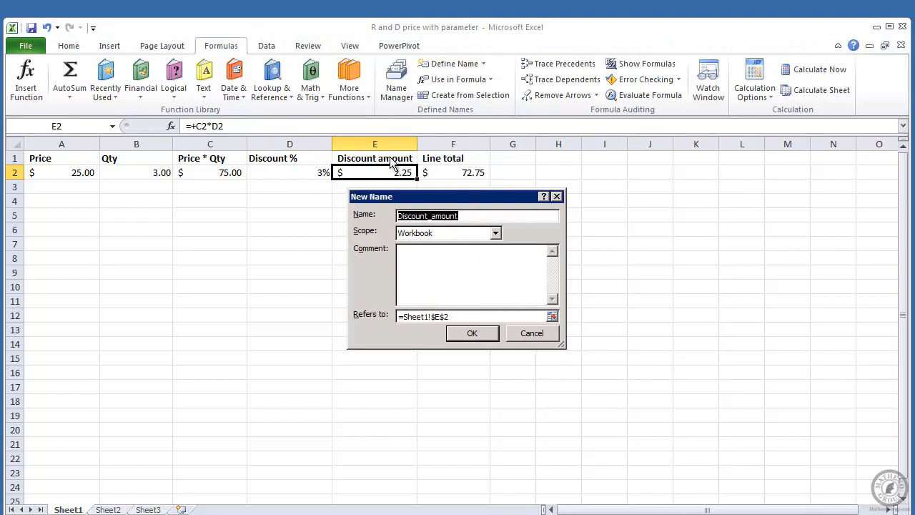
left_click(532, 333)
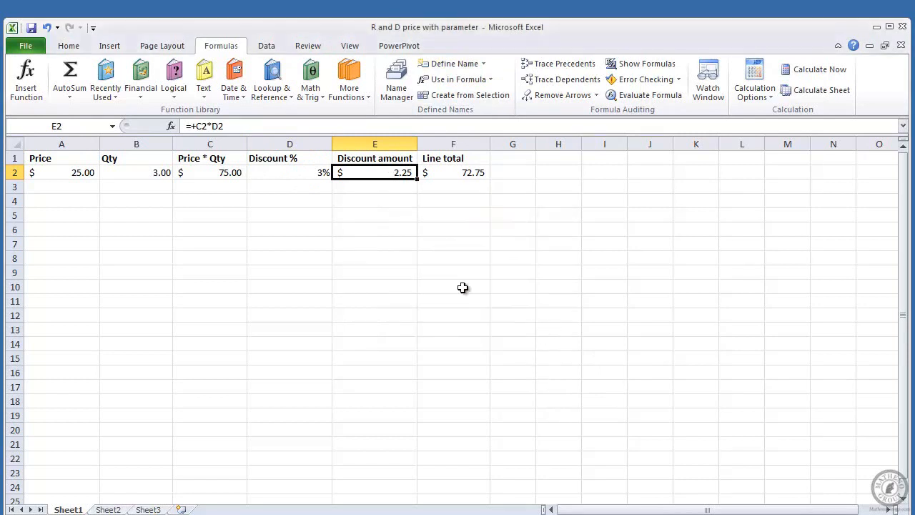
left_click(291, 180)
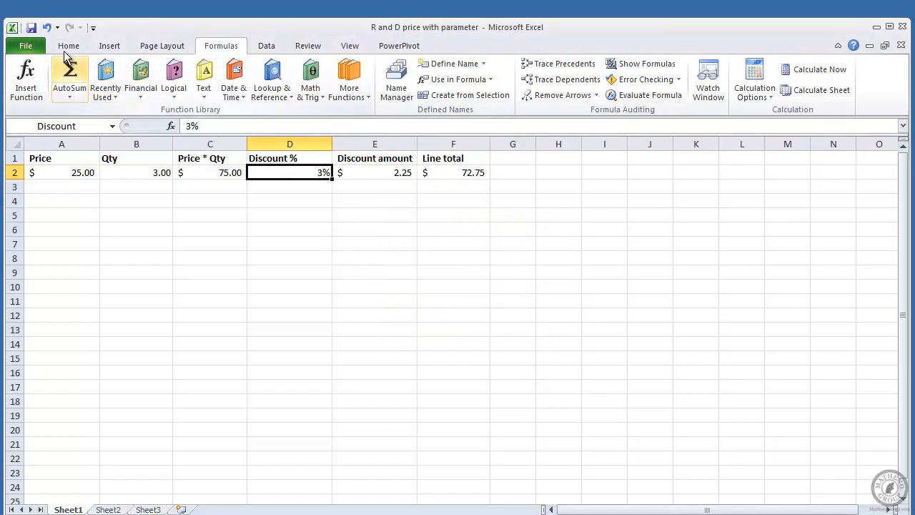
Open the publish options for saving to SharePoint and review the Discount parameter in the workbook's parameter list
left_click(29, 50)
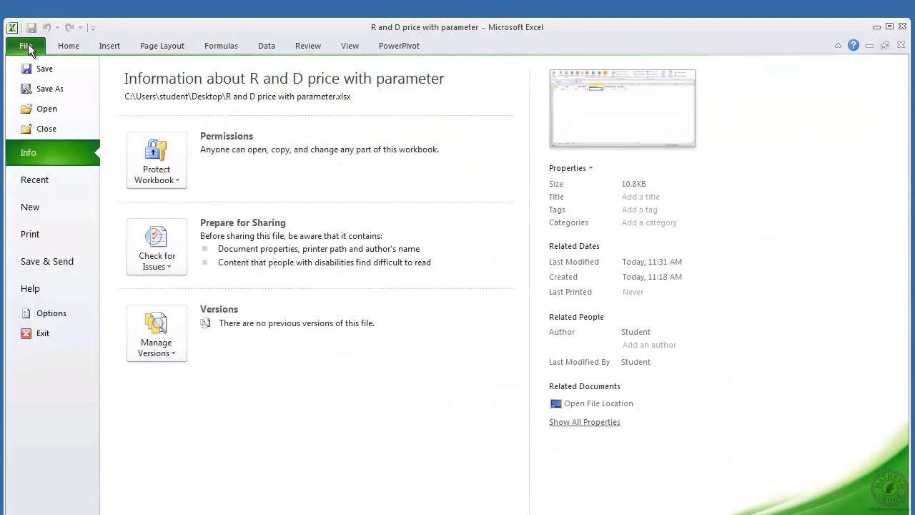
left_click(31, 262)
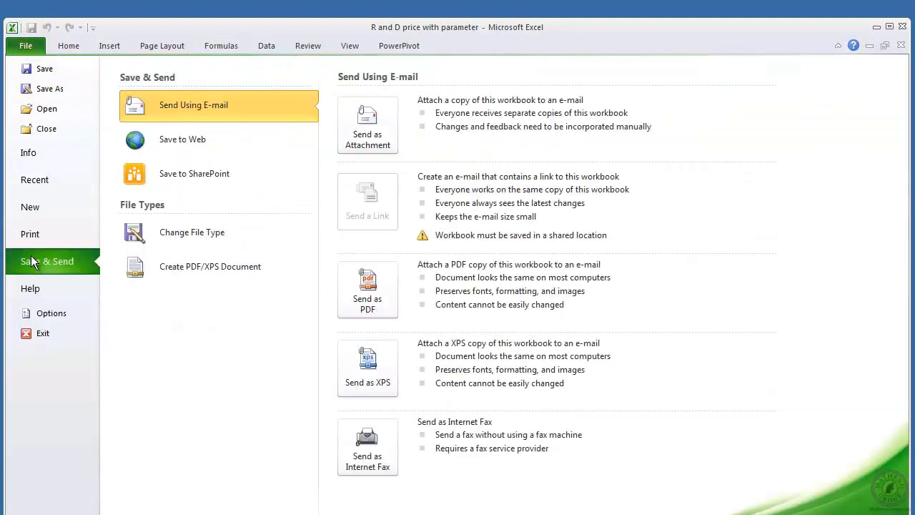
left_click(200, 176)
left_click(727, 158)
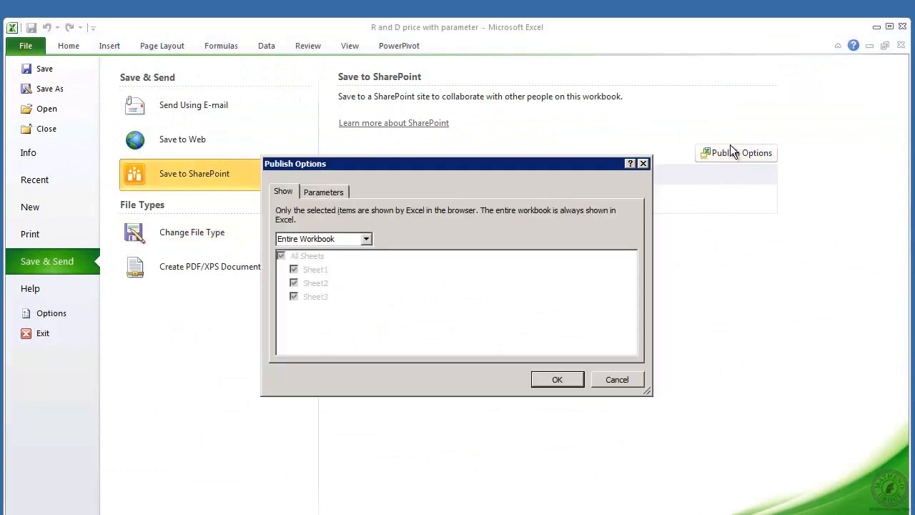
left_click(322, 193)
left_click(303, 279)
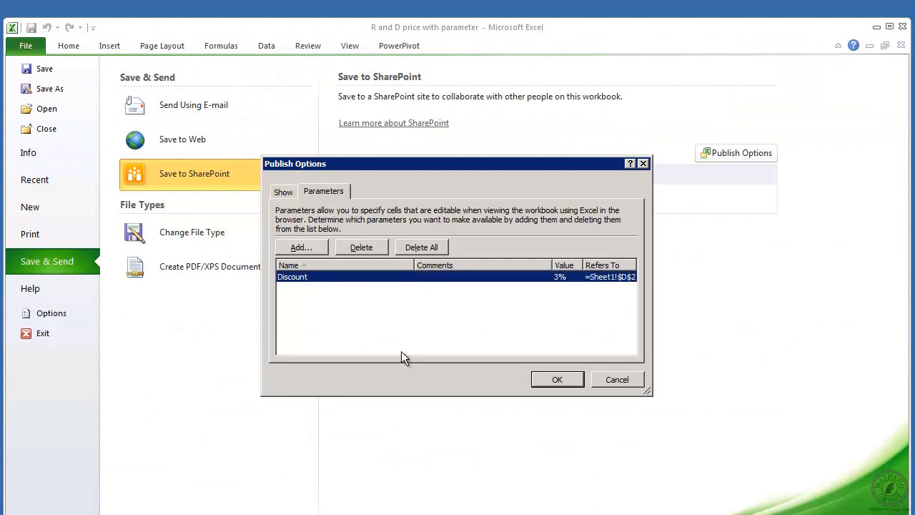
left_click(311, 246)
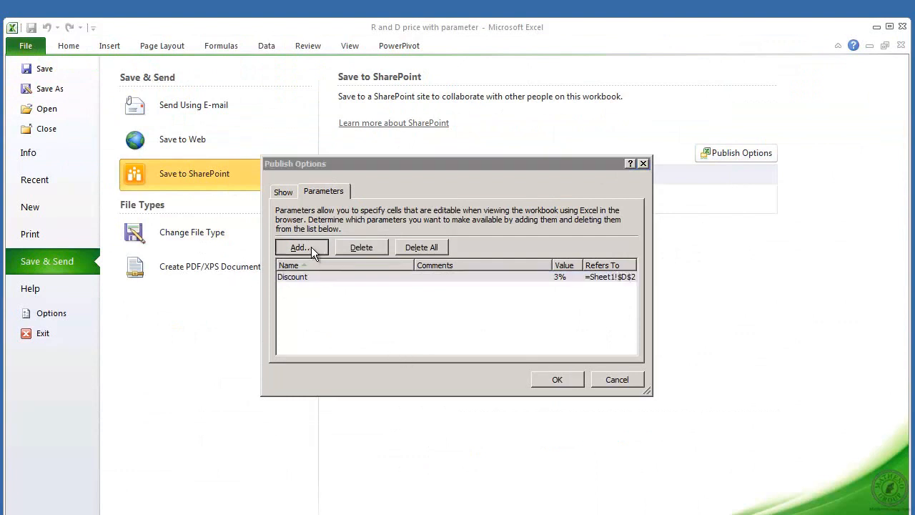
left_click(462, 293)
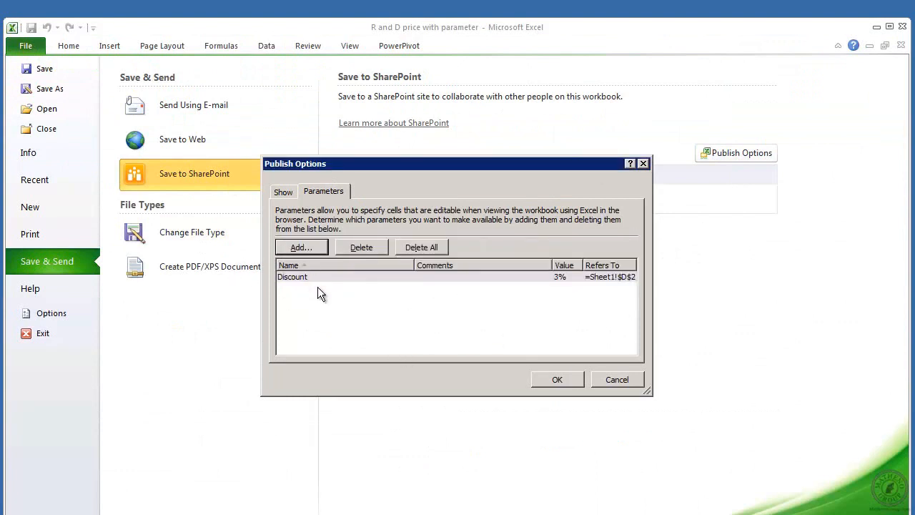
Delete the Discount parameter from the publish options, add it back, and accept the options
left_click(339, 277)
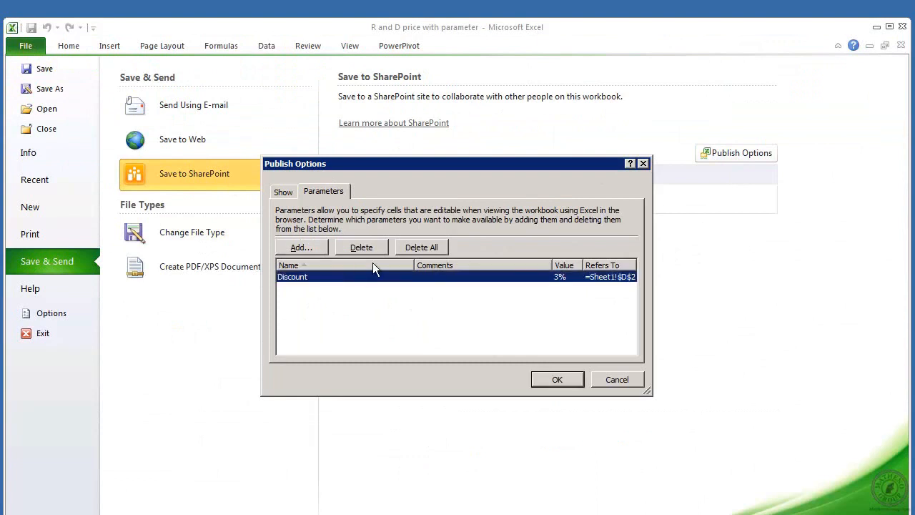
left_click(366, 250)
left_click(430, 292)
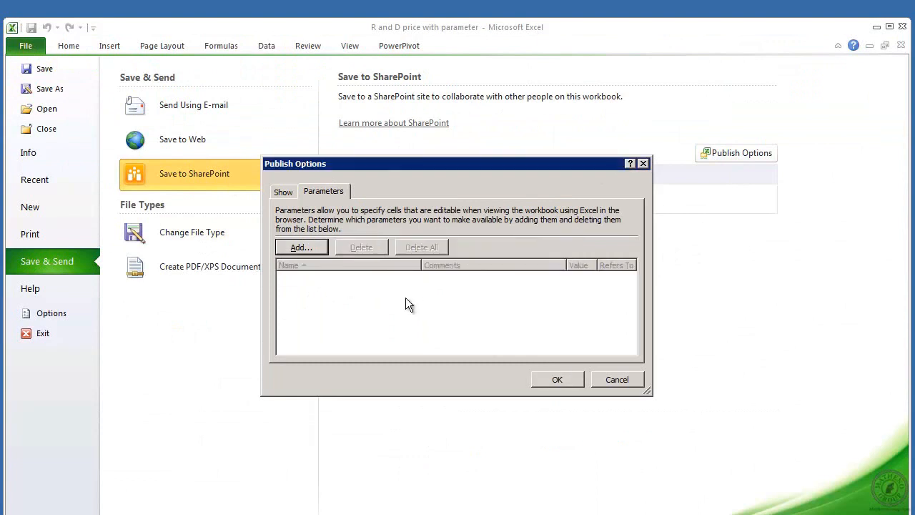
left_click(299, 248)
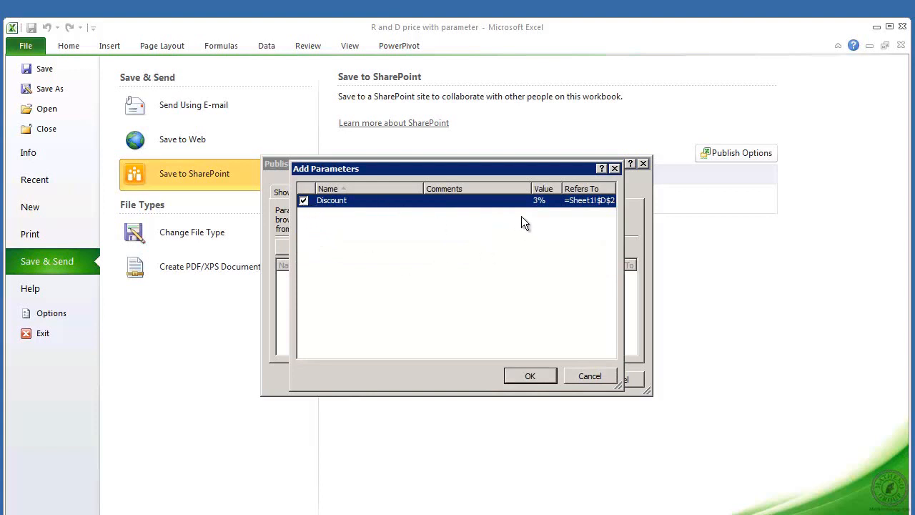
left_click(529, 376)
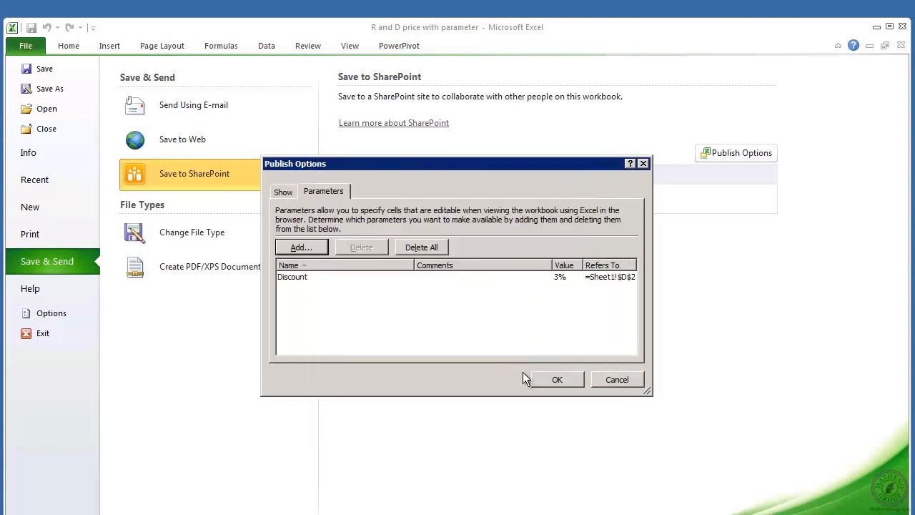
left_click(557, 381)
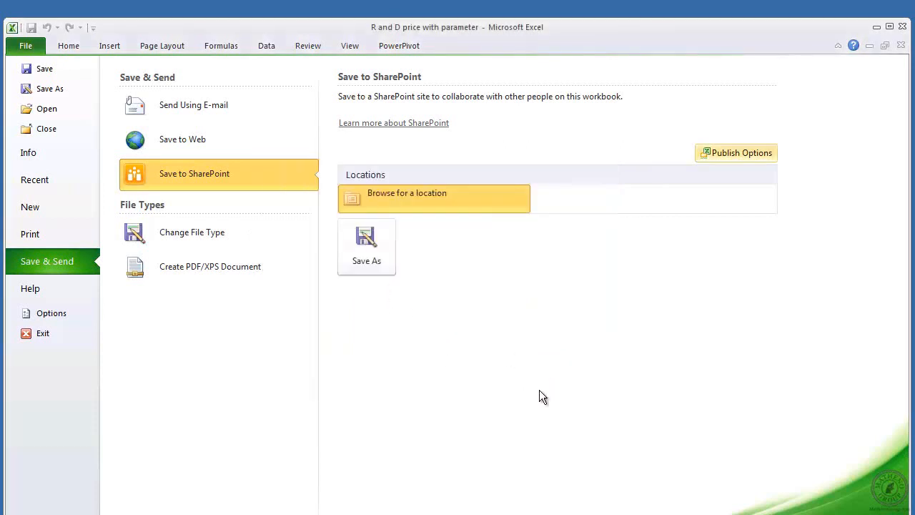
Save the workbook to the Desktop as R and D price with parameter 2
left_click(361, 248)
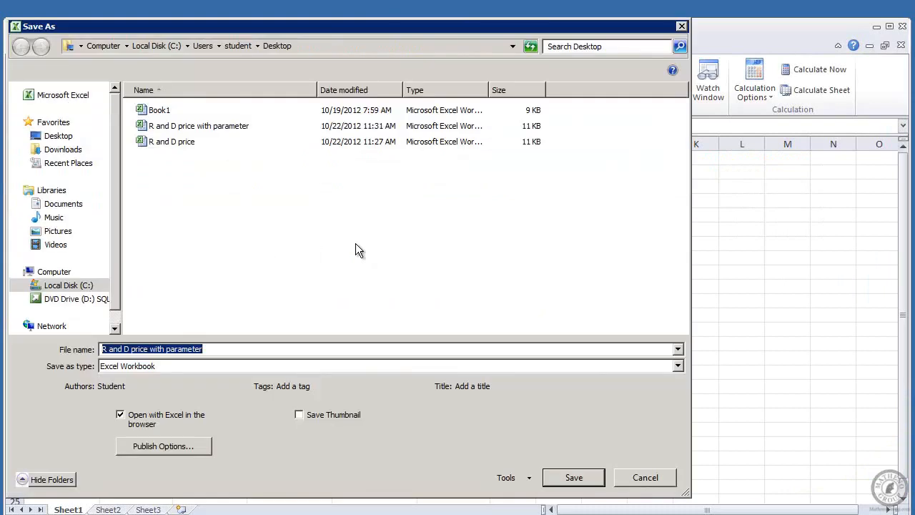
left_click(205, 126)
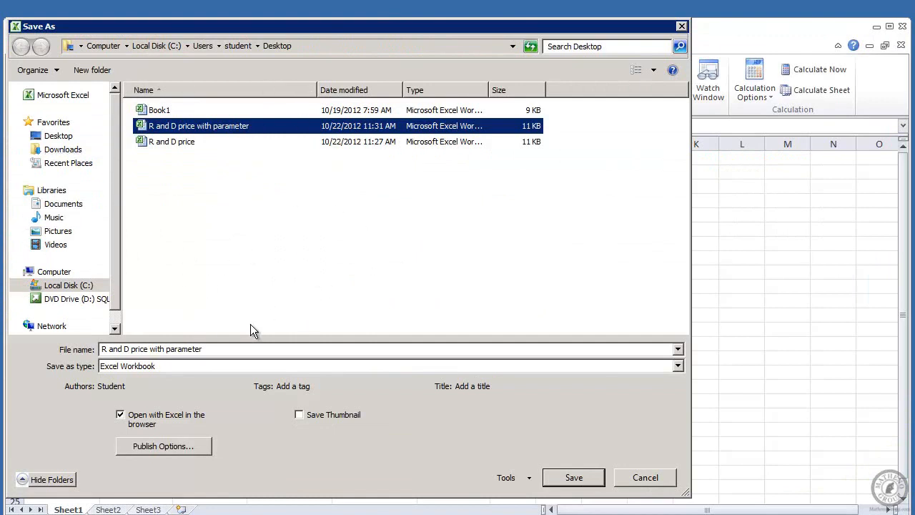
left_click(218, 349)
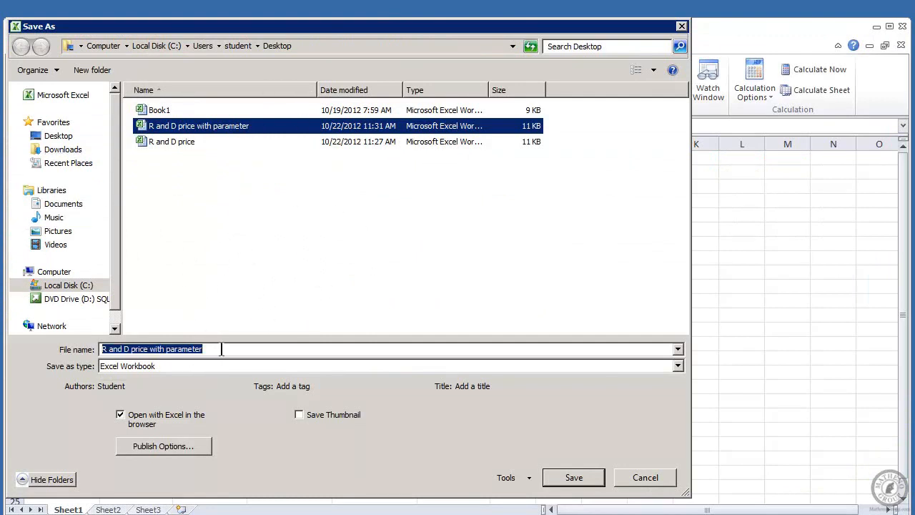
left_click(262, 351)
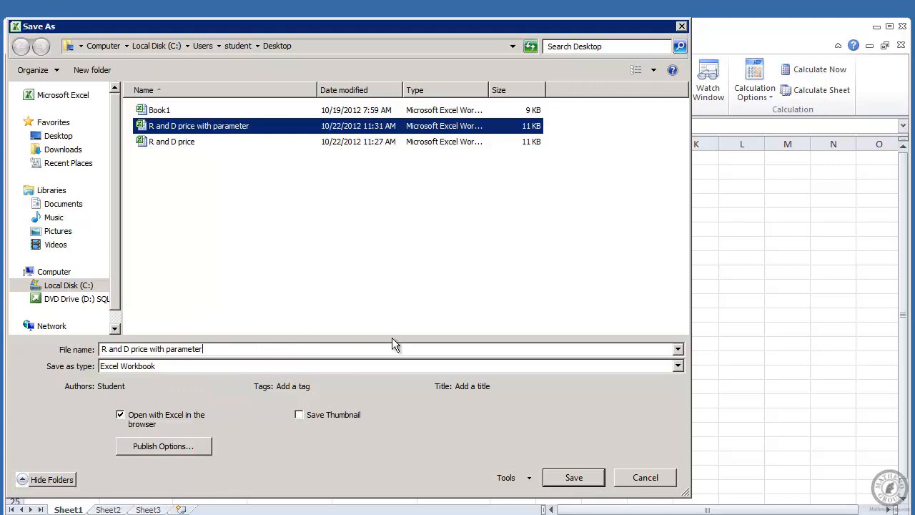
type("2")
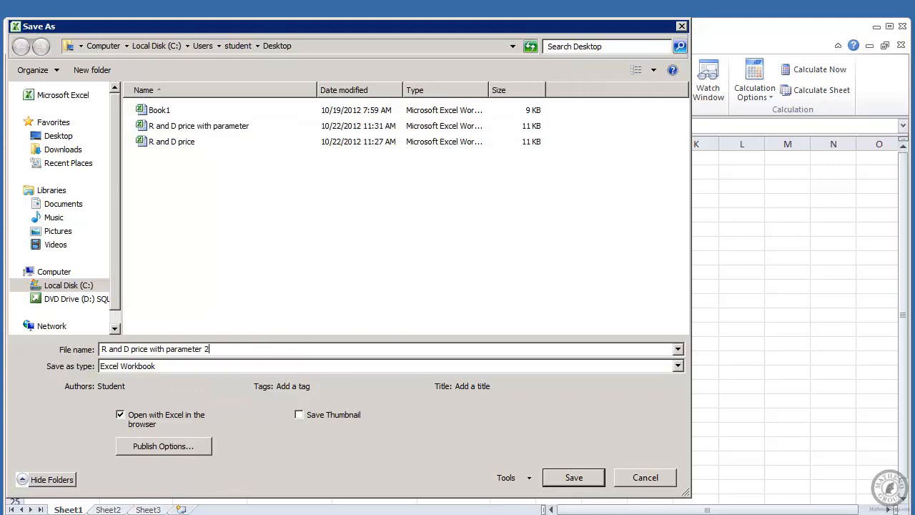
left_click(574, 478)
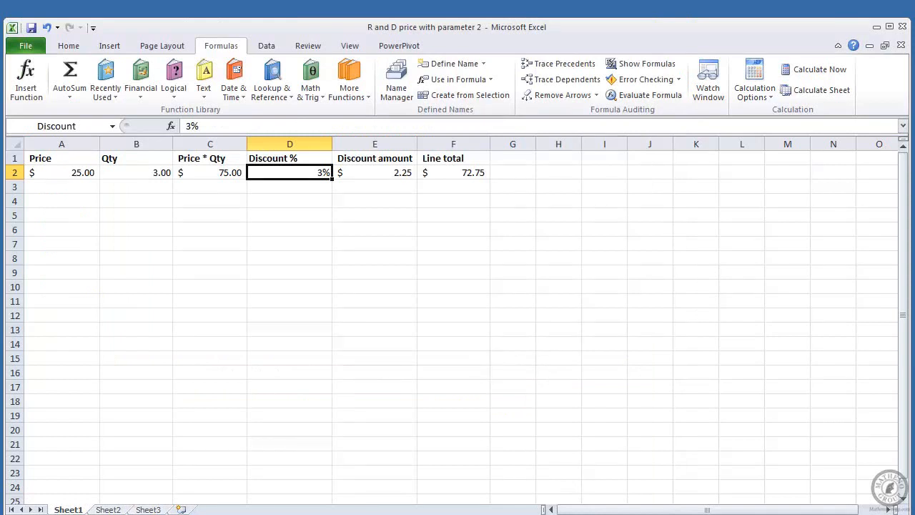
Upload R and D price with parameter 2 from the Desktop to the R and D Excel Reports library in Internet Explorer, saving its properties without a title
key("alt+Tab")
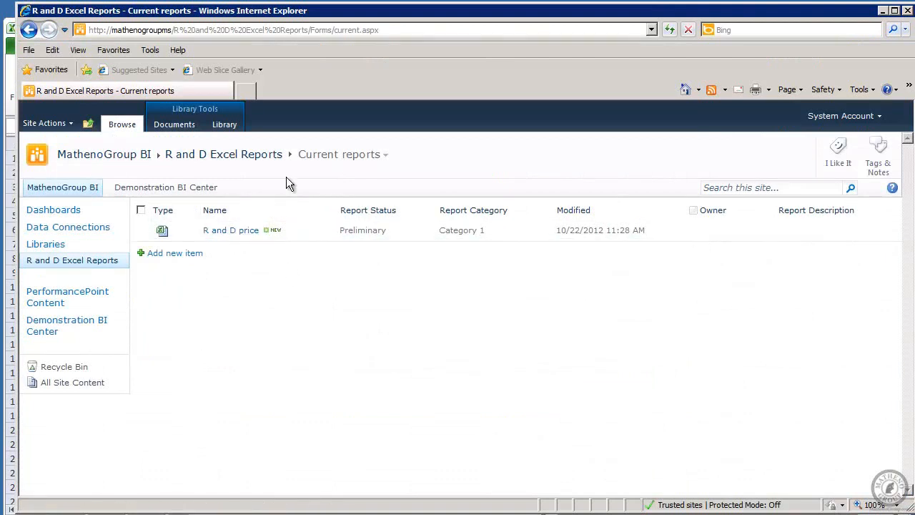
left_click(170, 255)
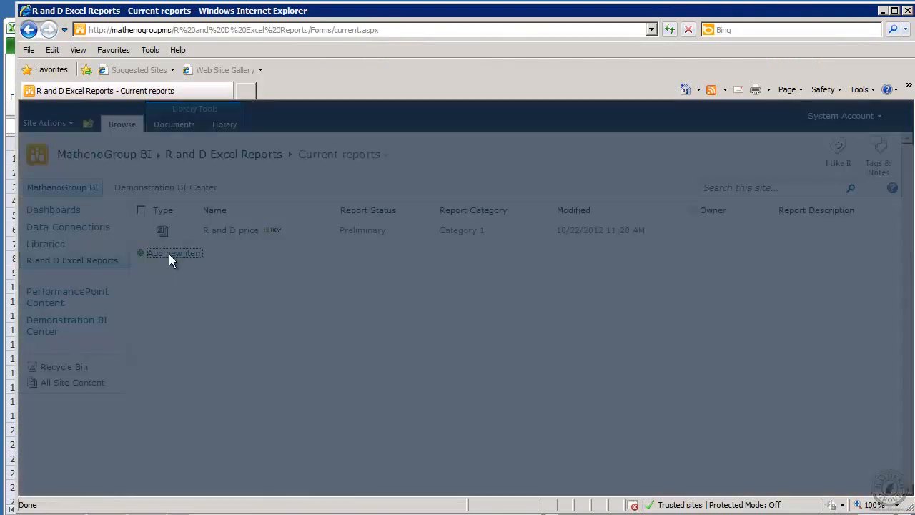
left_click(594, 236)
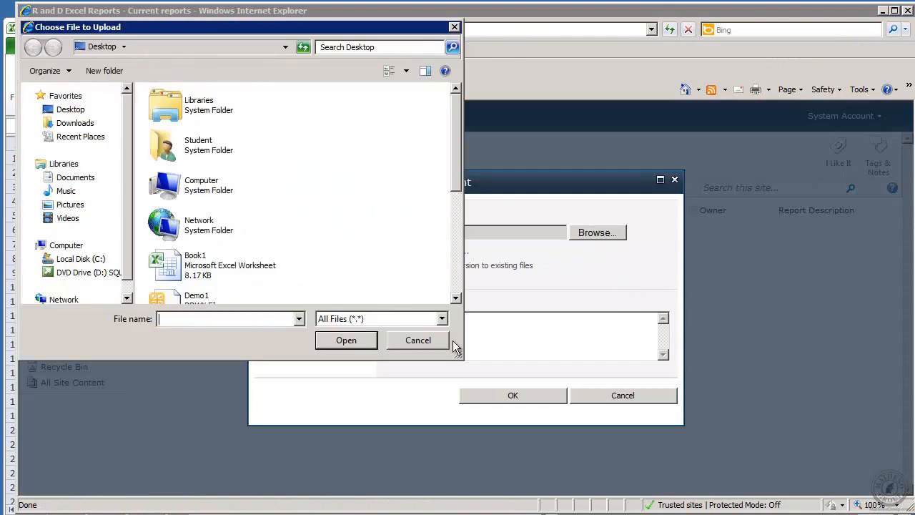
scroll(460, 170, "down", 5)
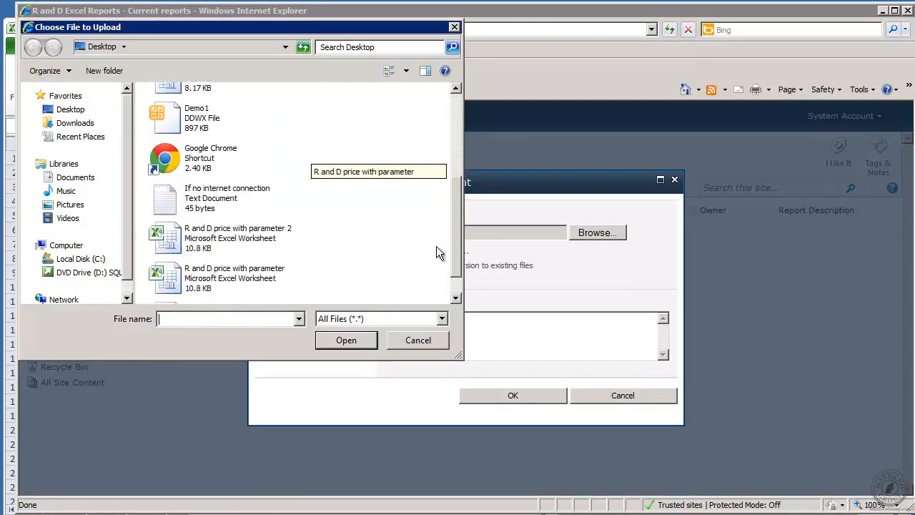
left_click(244, 237)
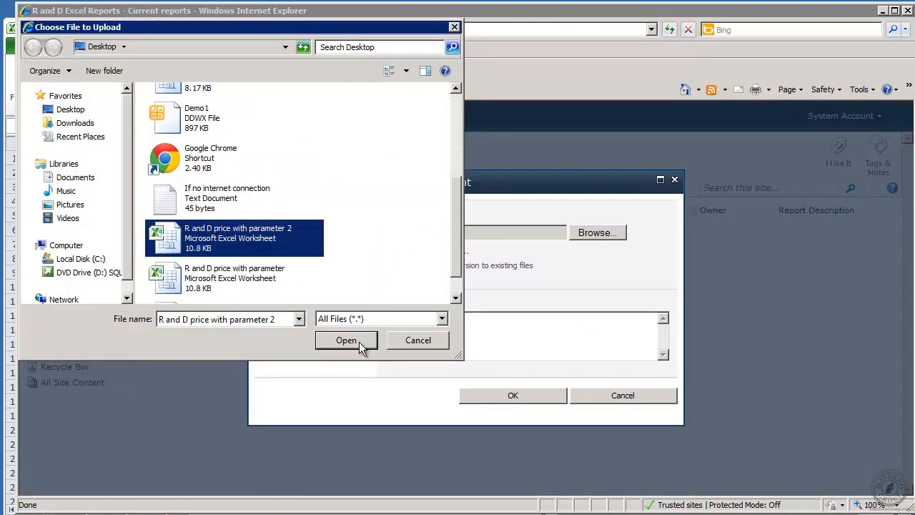
left_click(347, 340)
left_click(538, 392)
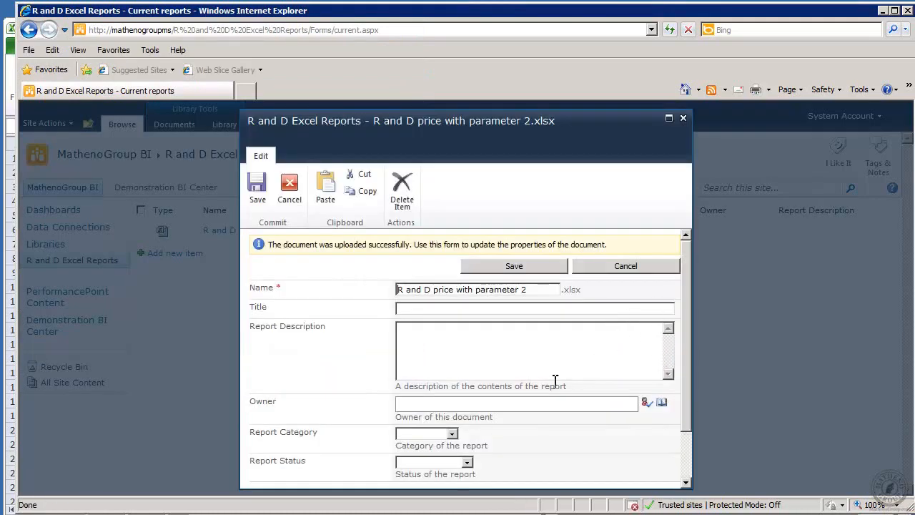
left_click(446, 308)
left_click(509, 265)
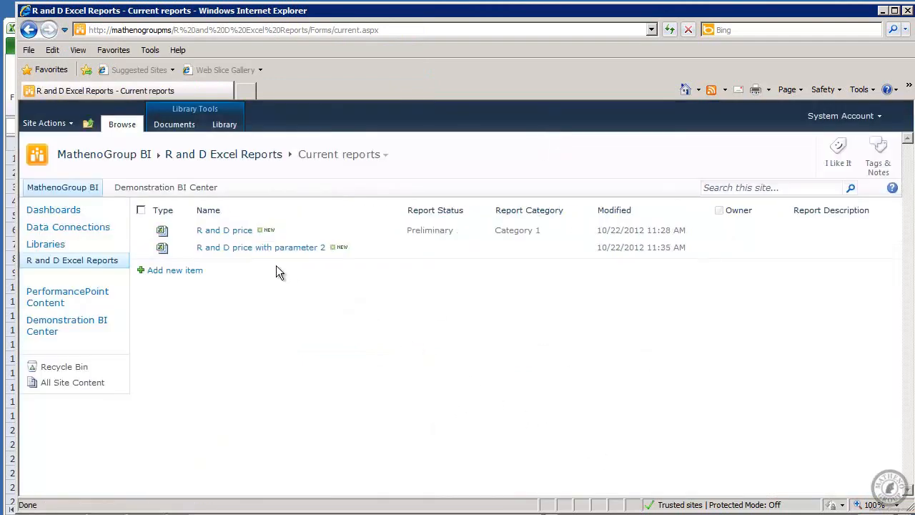
Open the R and D price with parameter 2 report in the browser and apply a Discount parameter of .02
left_click(250, 248)
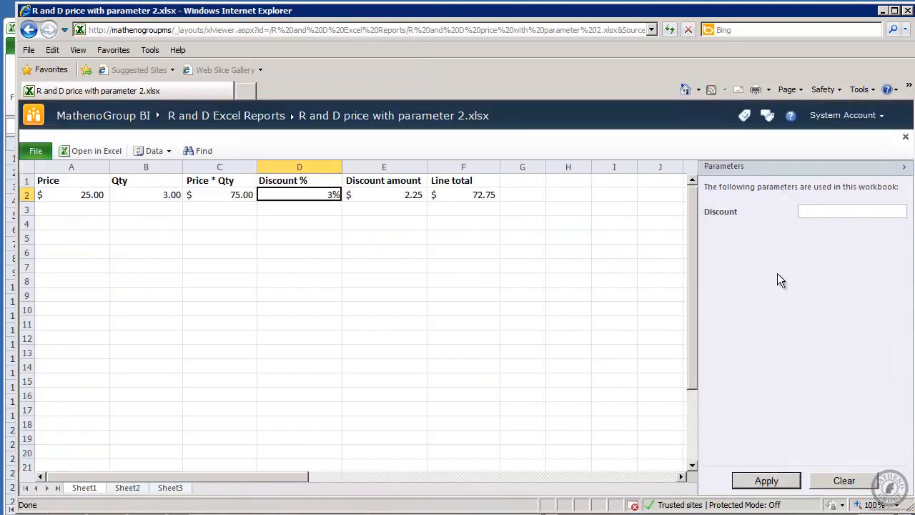
left_click(805, 210)
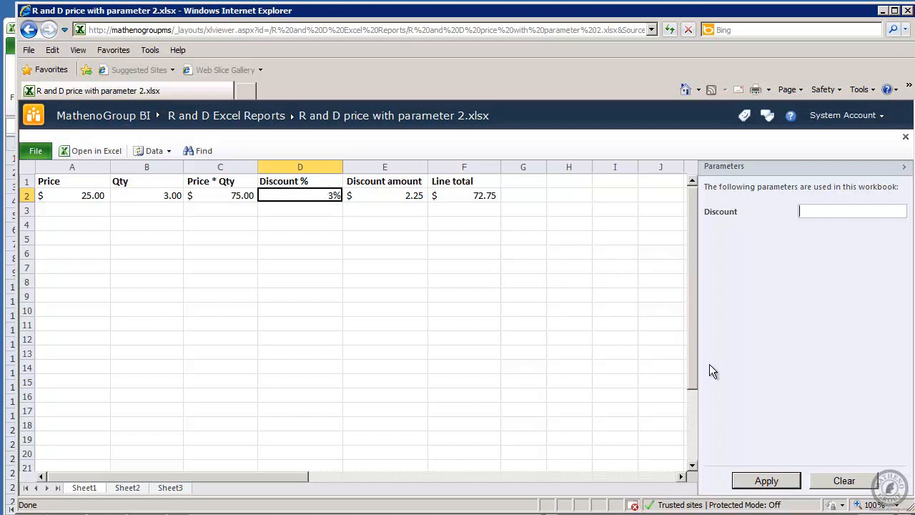
type(".02")
left_click(756, 485)
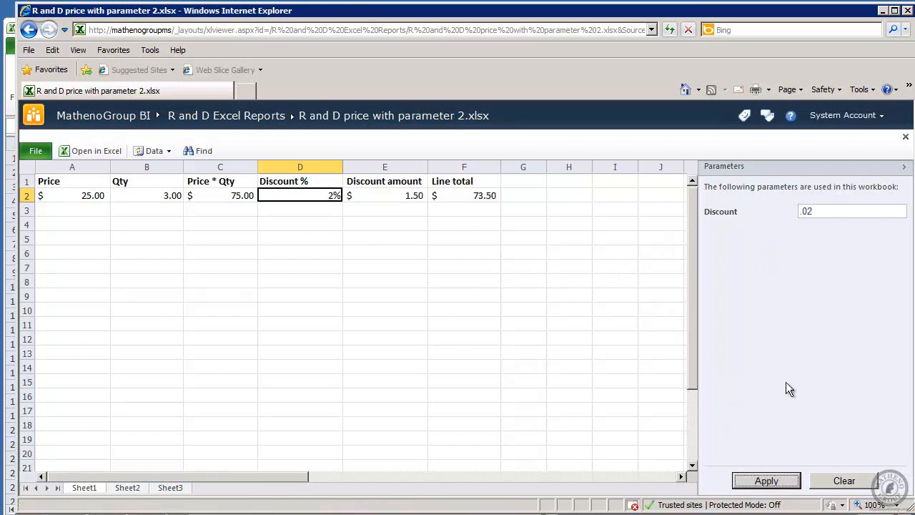
Inspect the report's line total and Discount % cells with the parameter applied
left_click(471, 204)
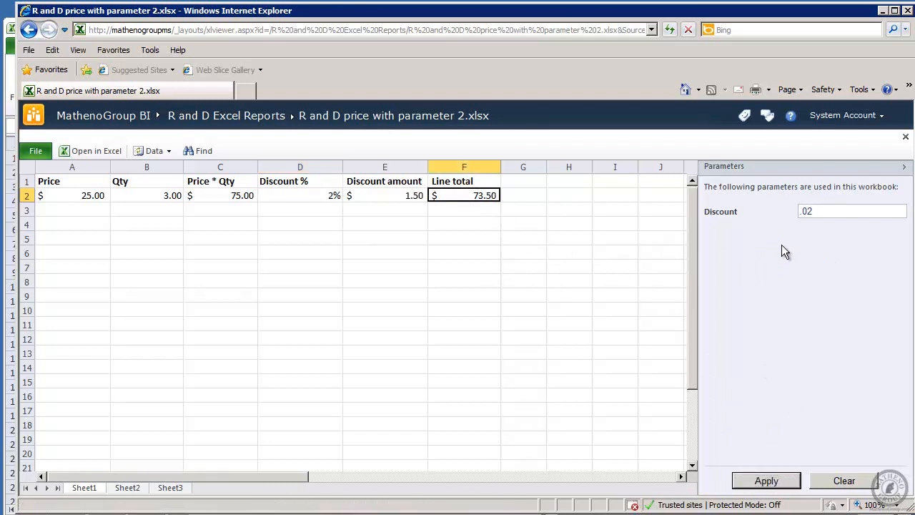
left_click(299, 195)
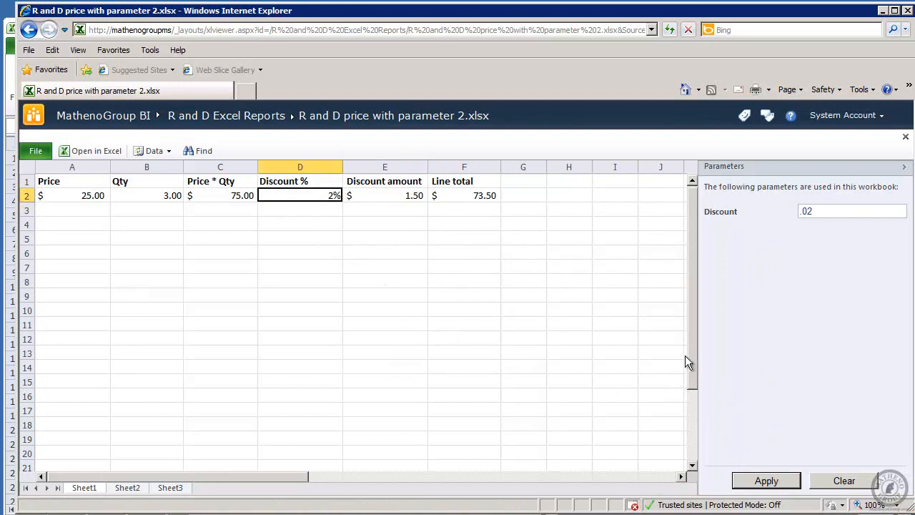
left_click_drag(691, 364, 729, 301)
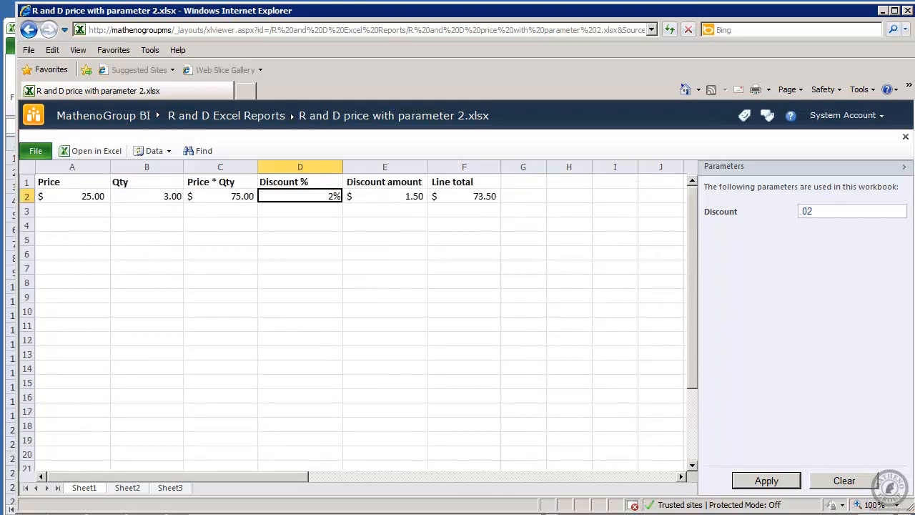